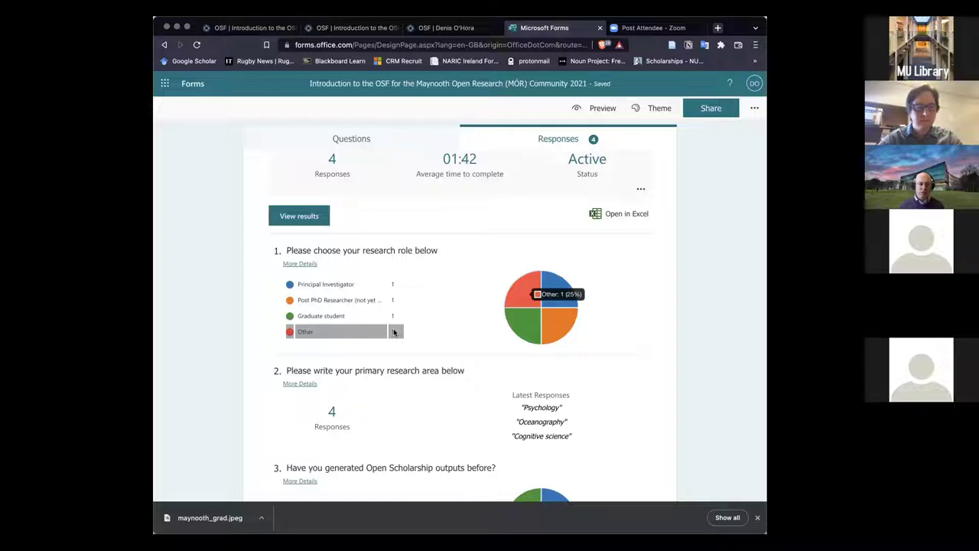
scroll(472, 350, "down", 3)
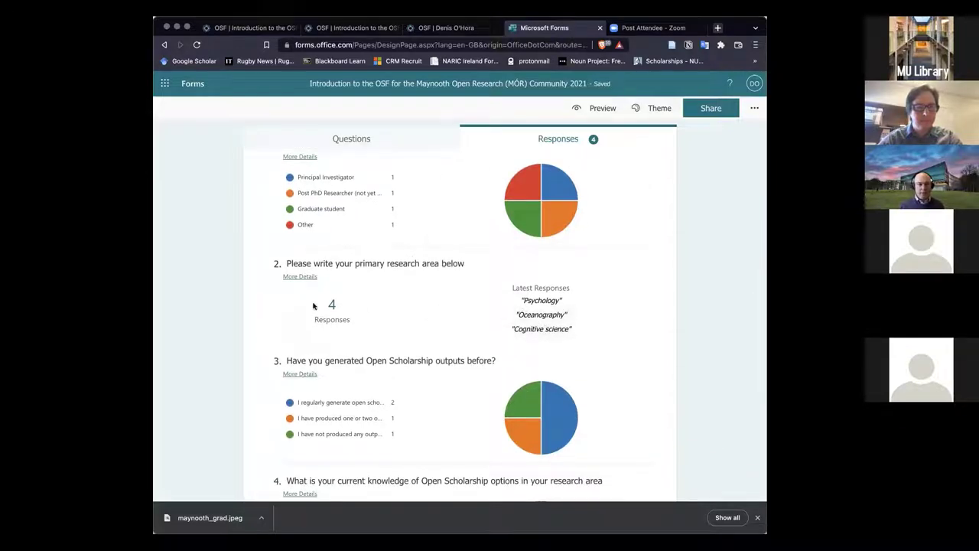
left_click(294, 277)
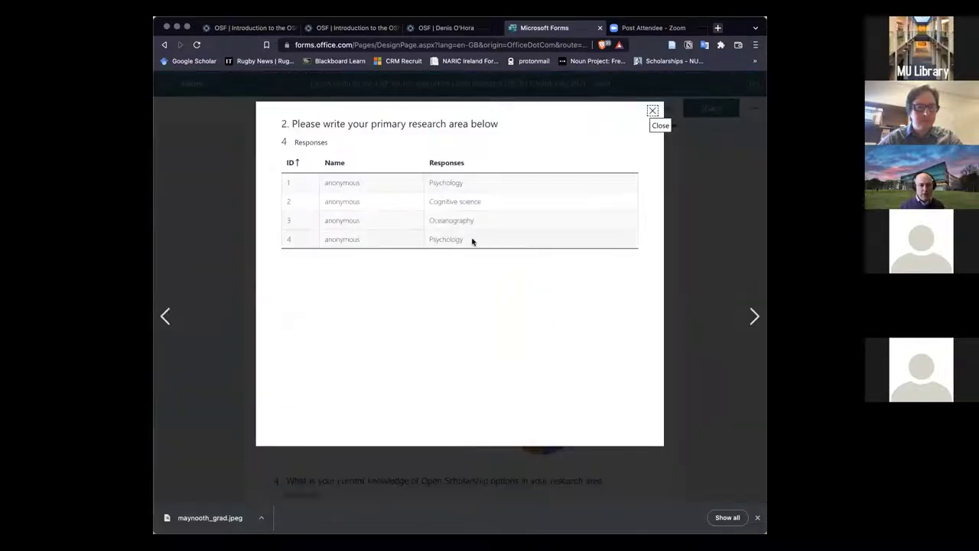
left_click(652, 112)
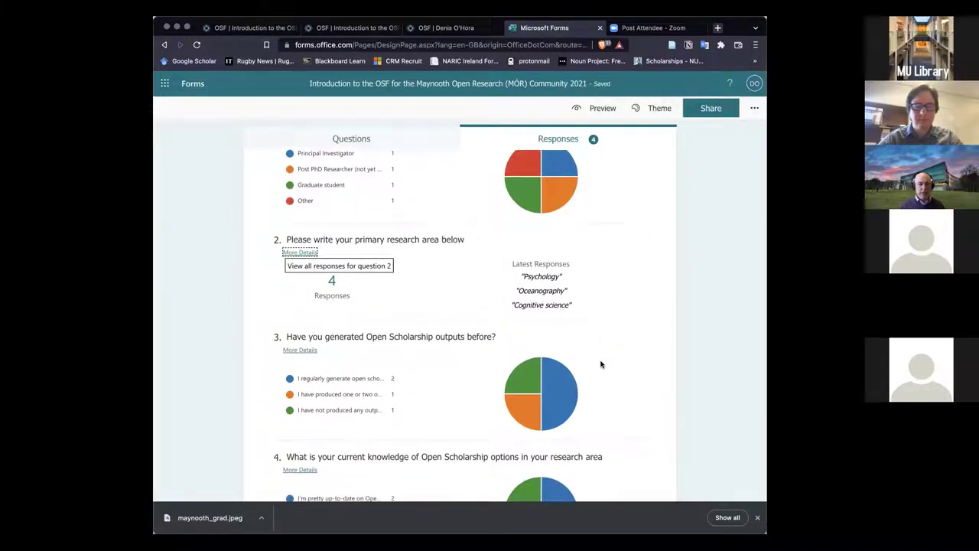
scroll(601, 364, "down", 2)
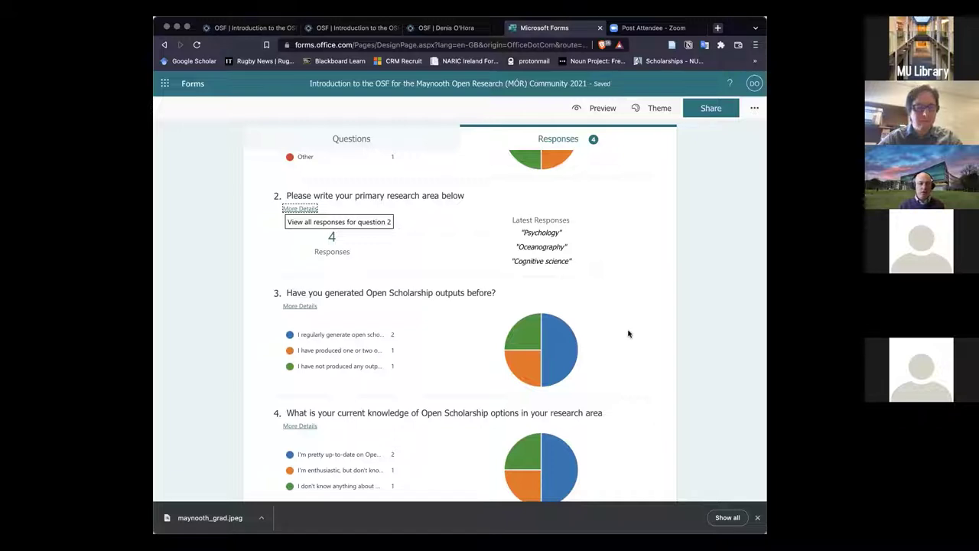
scroll(628, 332, "down", 2)
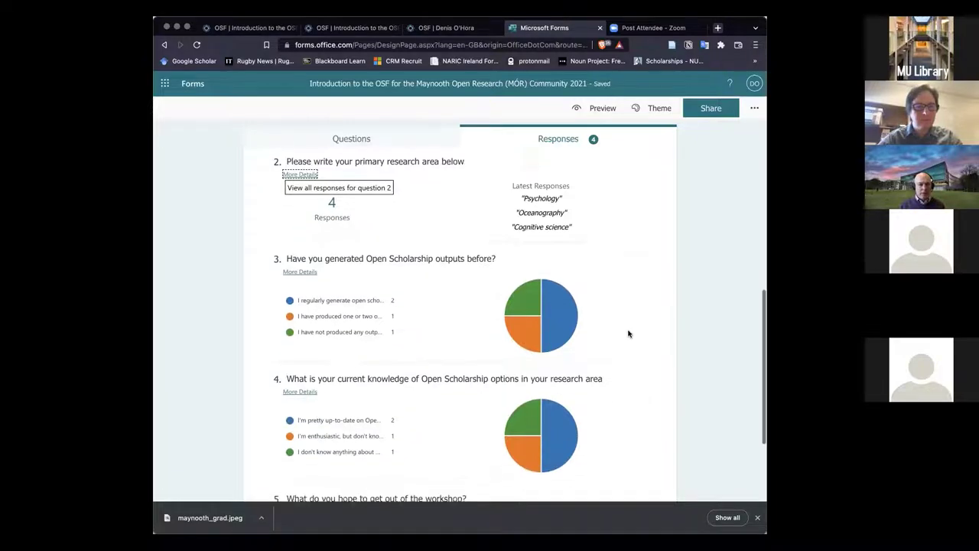
mouse_move(346, 257)
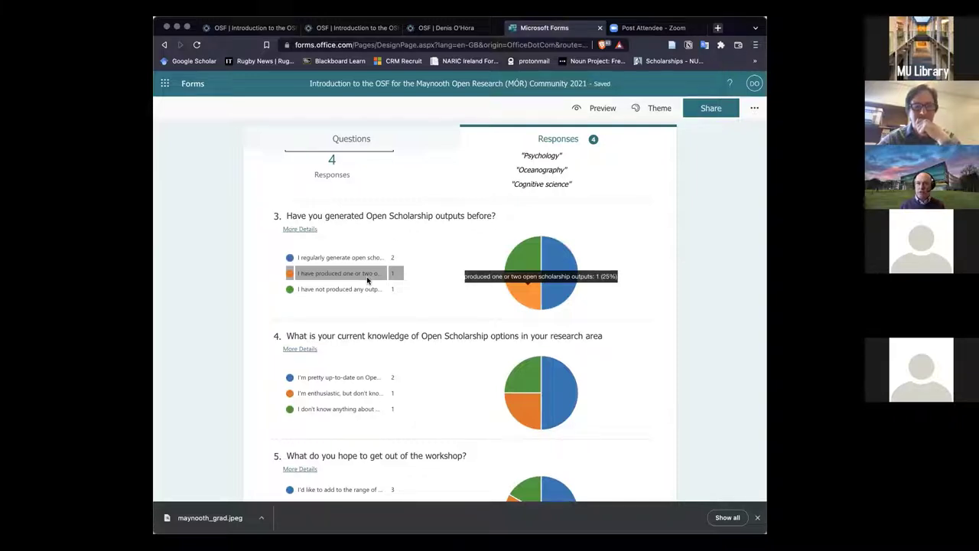
scroll(367, 281, "down", 1)
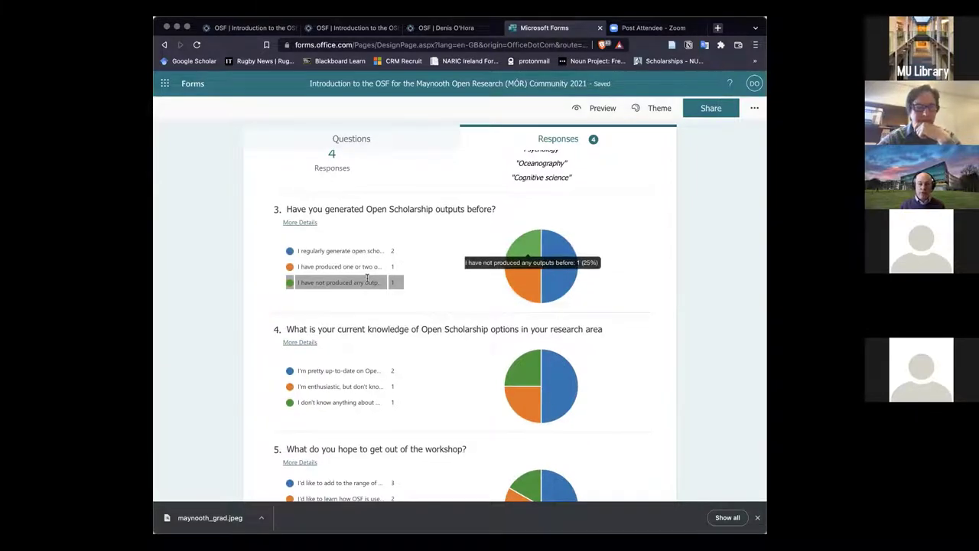
scroll(367, 278, "down", 3)
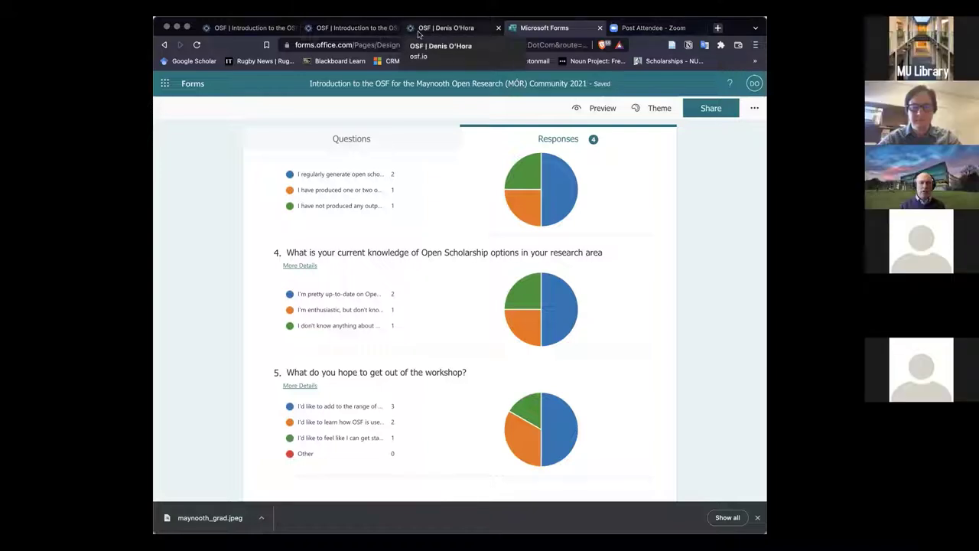
Return to the OSF tab and log out using the account menu at top right
left_click(443, 29)
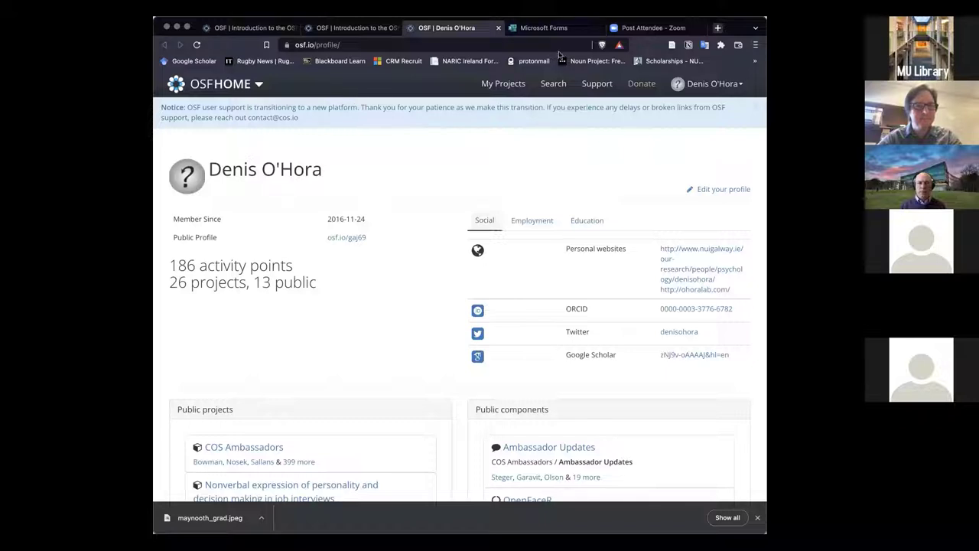
left_click(738, 86)
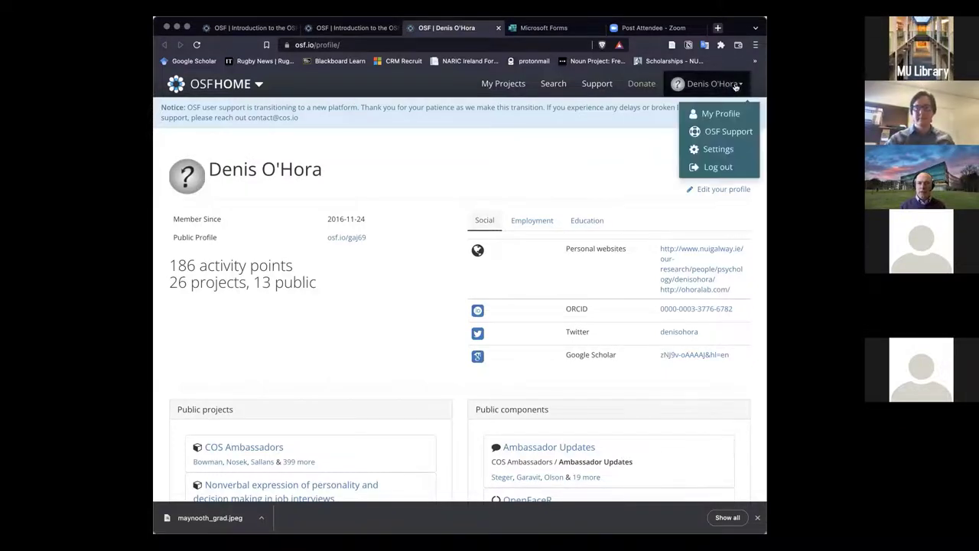
left_click(724, 124)
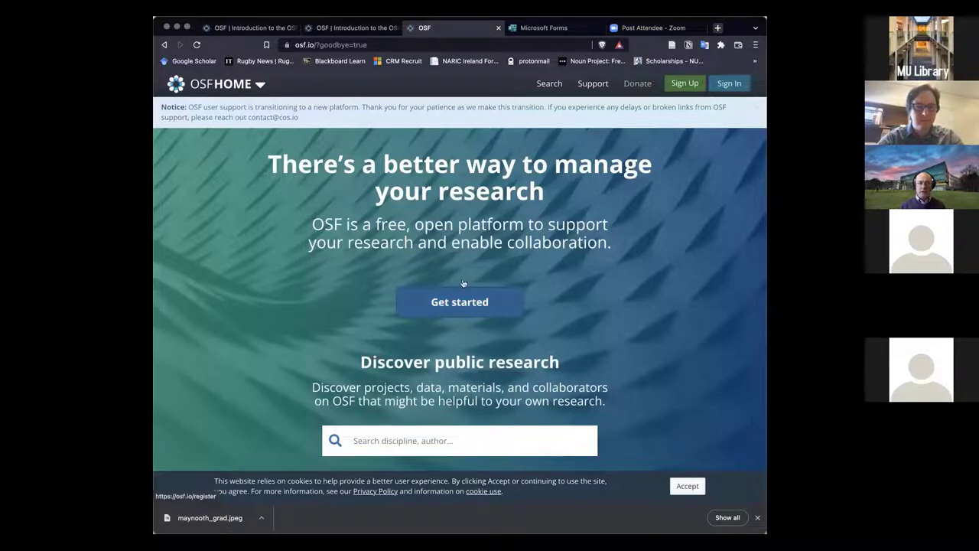
left_click_drag(316, 45, 412, 46)
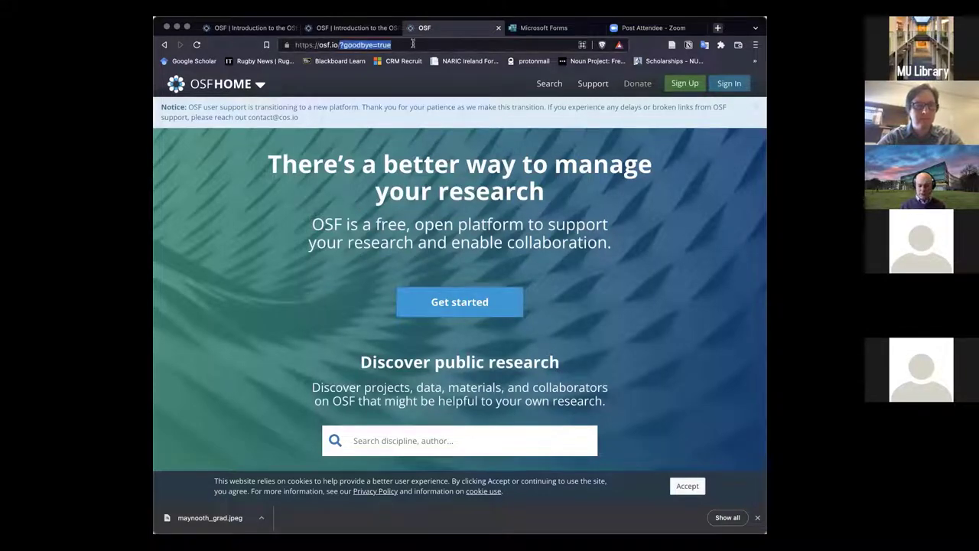
key("BackSpace")
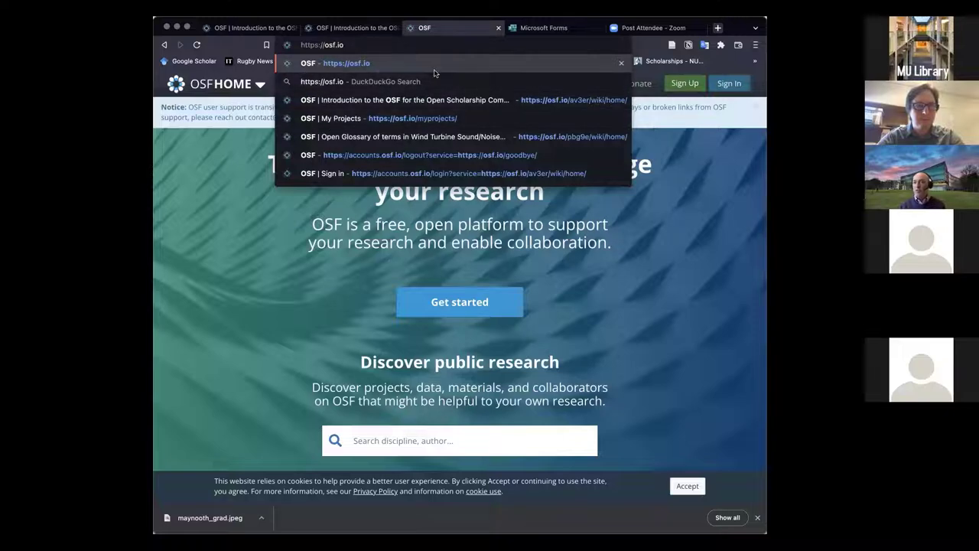
left_click(267, 206)
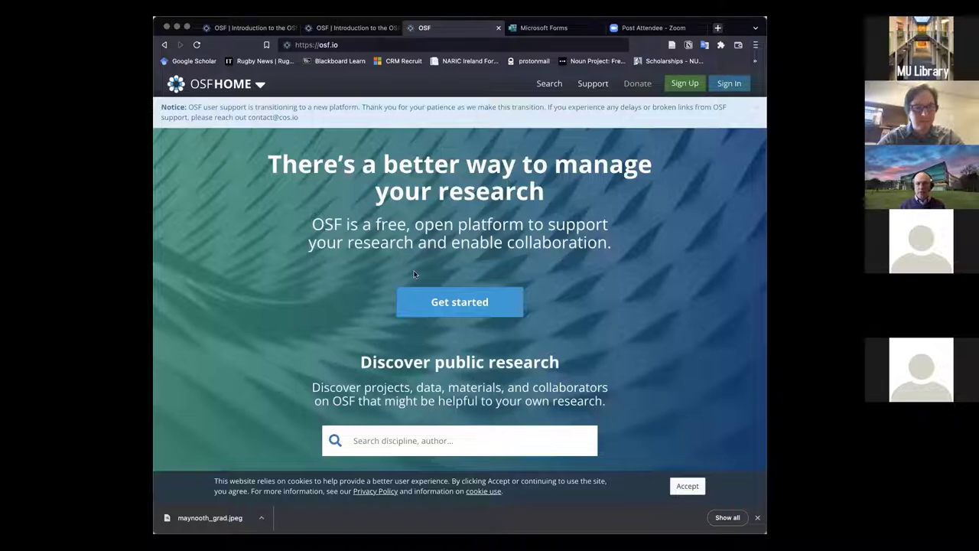
scroll(365, 280, "down", 1)
scroll(365, 282, "down", 2)
scroll(354, 277, "up", 3)
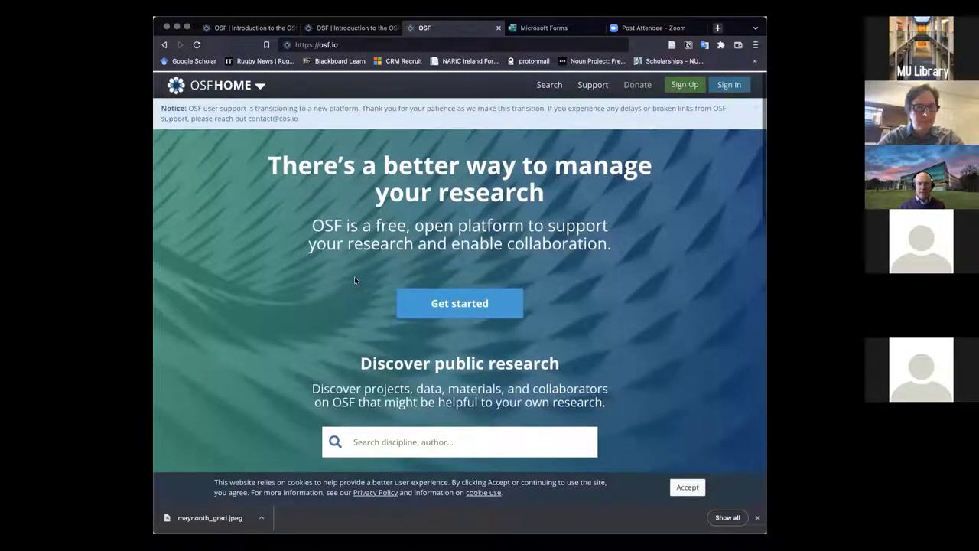
Open the Get started sign-up page, then go to the Sign In page
left_click(457, 303)
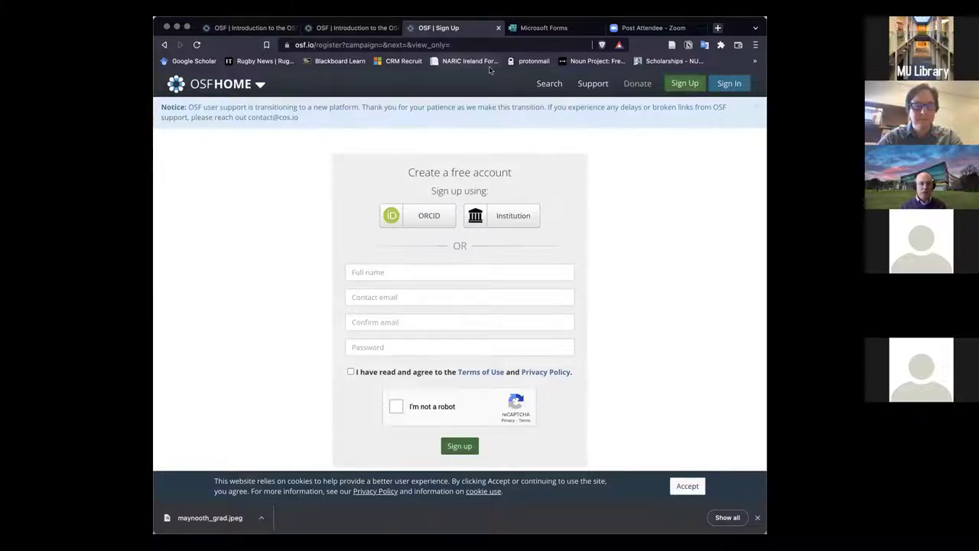
left_click(729, 83)
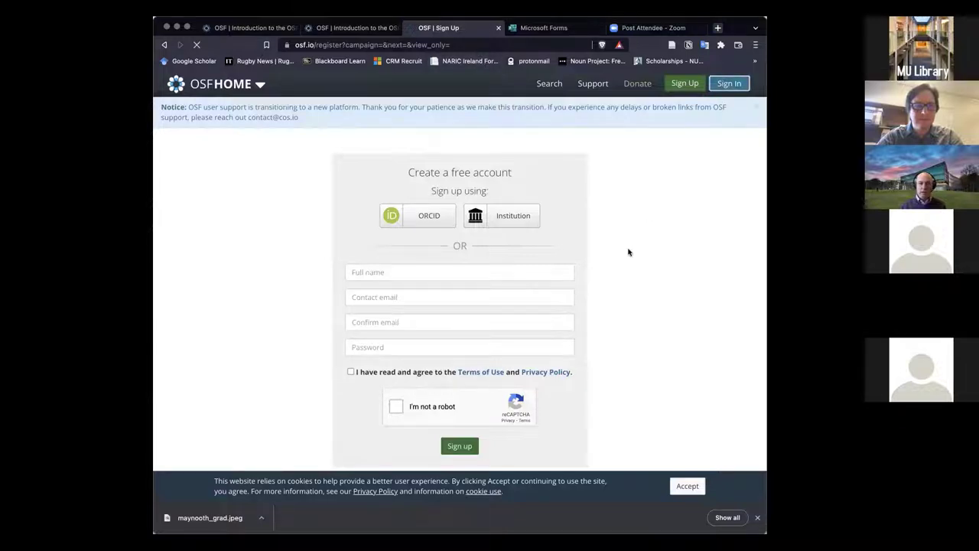
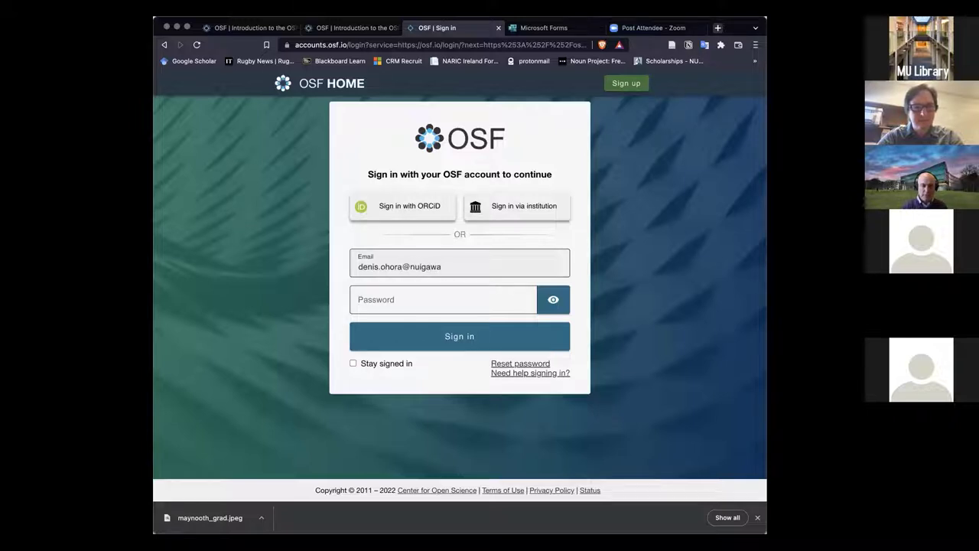
Enter the account e-mail, paste the account password, and submit the sign-in form
key("Tab")
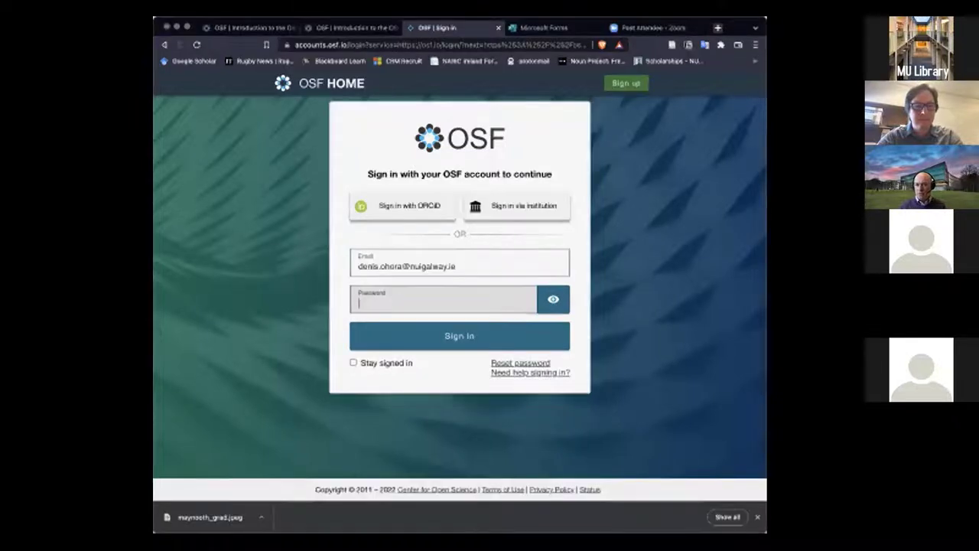
key("super+Tab")
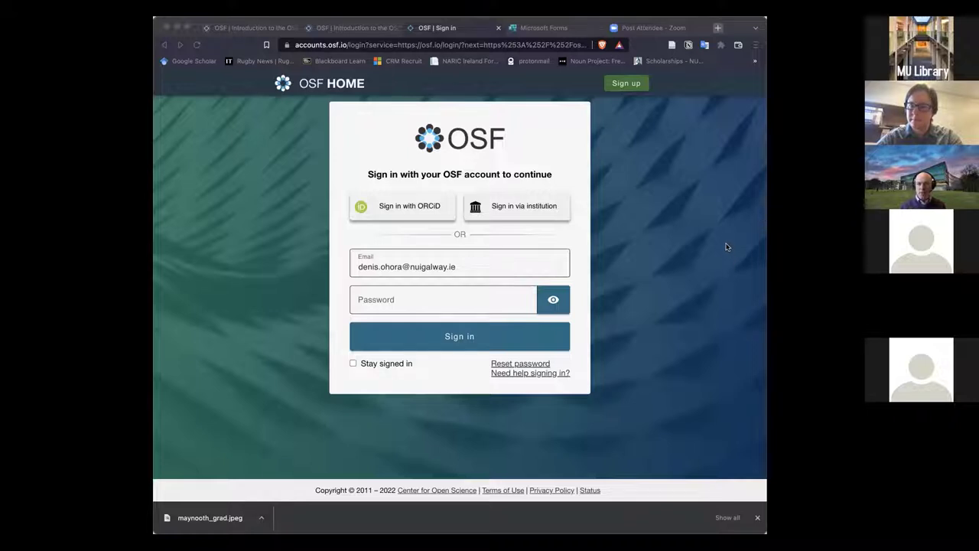
left_click(365, 289)
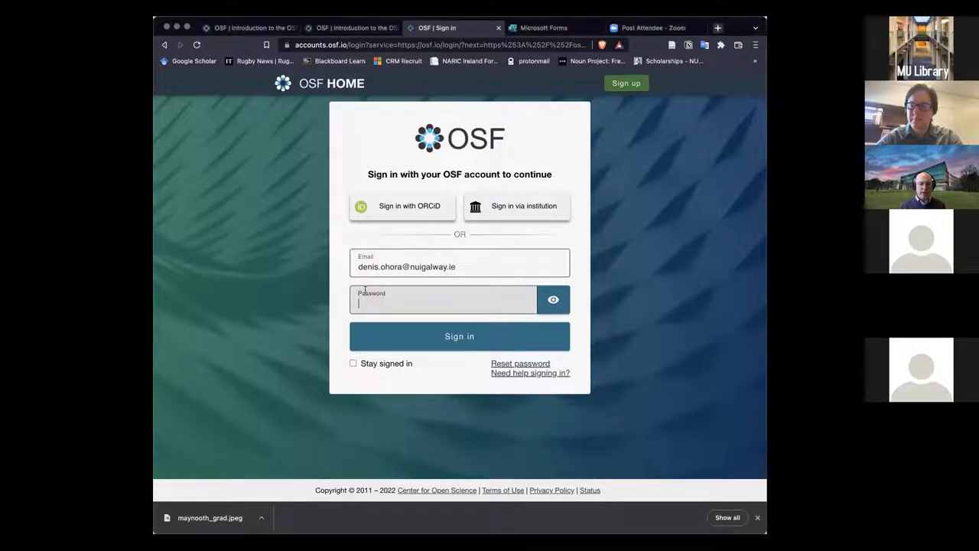
key("super+v")
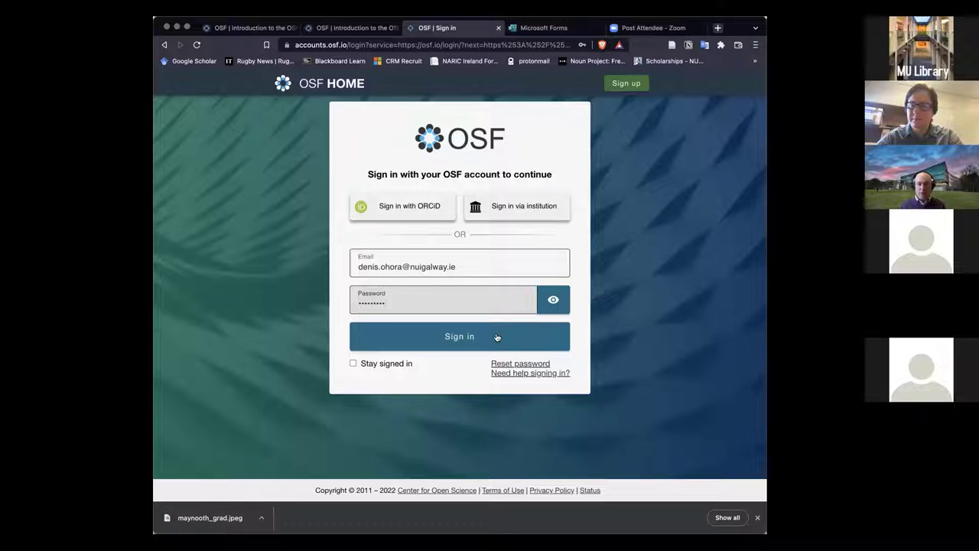
left_click(497, 338)
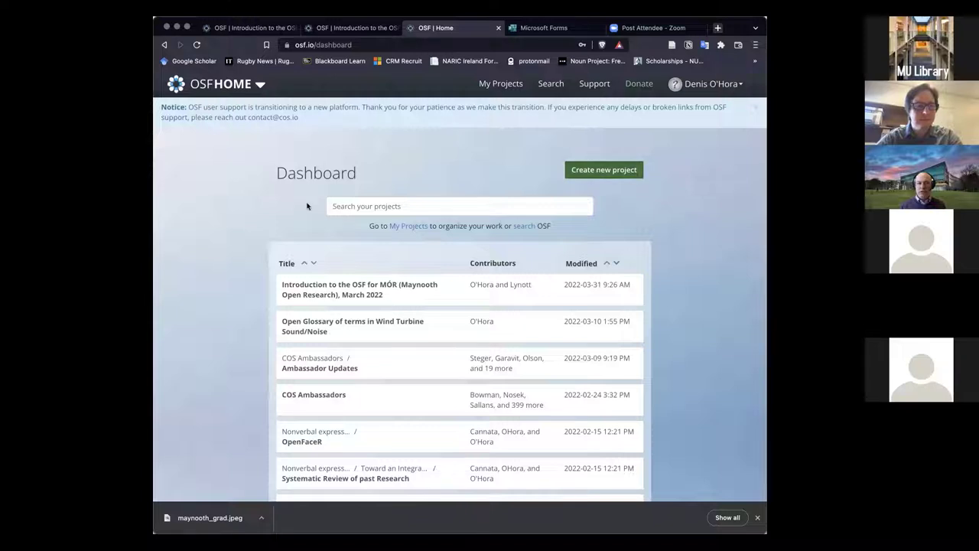
Scroll the Dashboard list and open the Introduction to the OSF for MÓR project
scroll(212, 294, "down", 1)
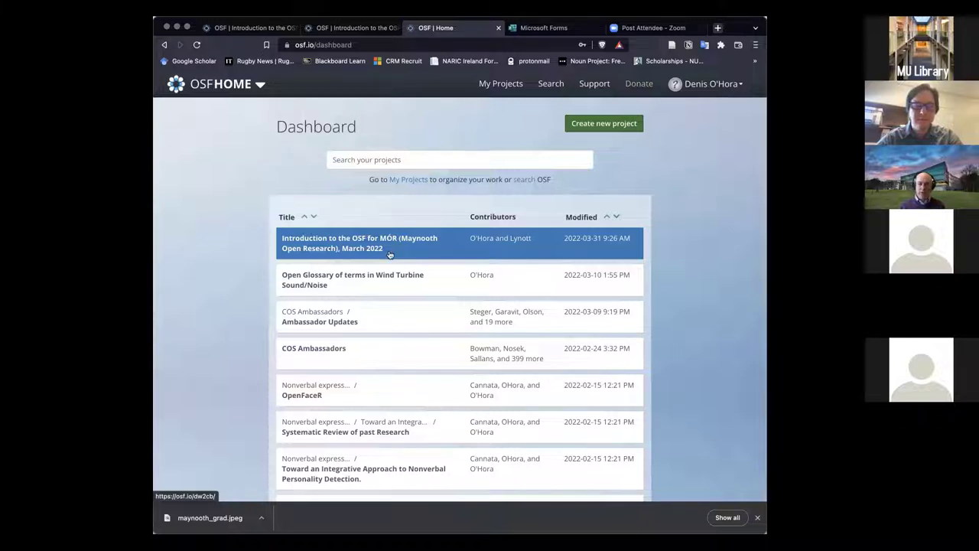
left_click(346, 250)
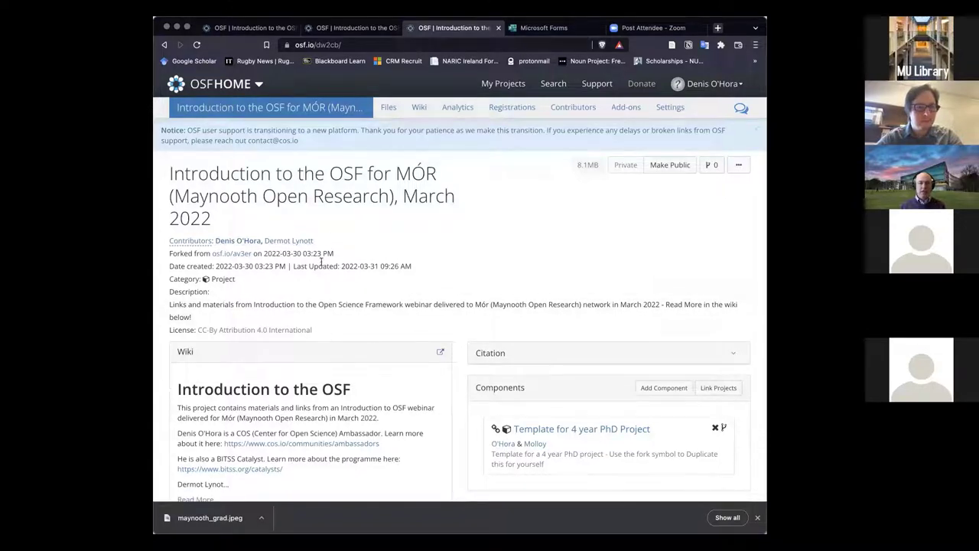
View a co-contributor's profile, go back, then open the forked-from source project osf.io/av3er
left_click(300, 242)
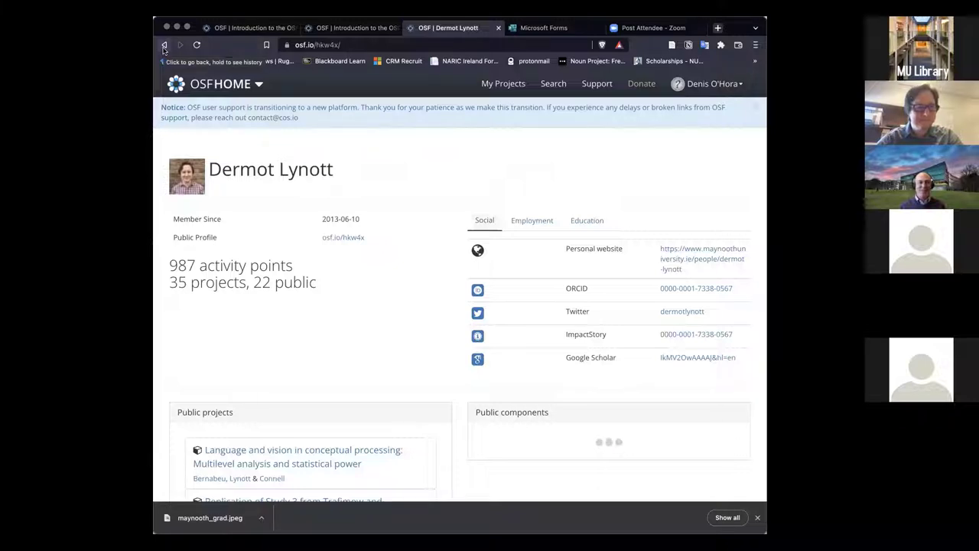
left_click(164, 46)
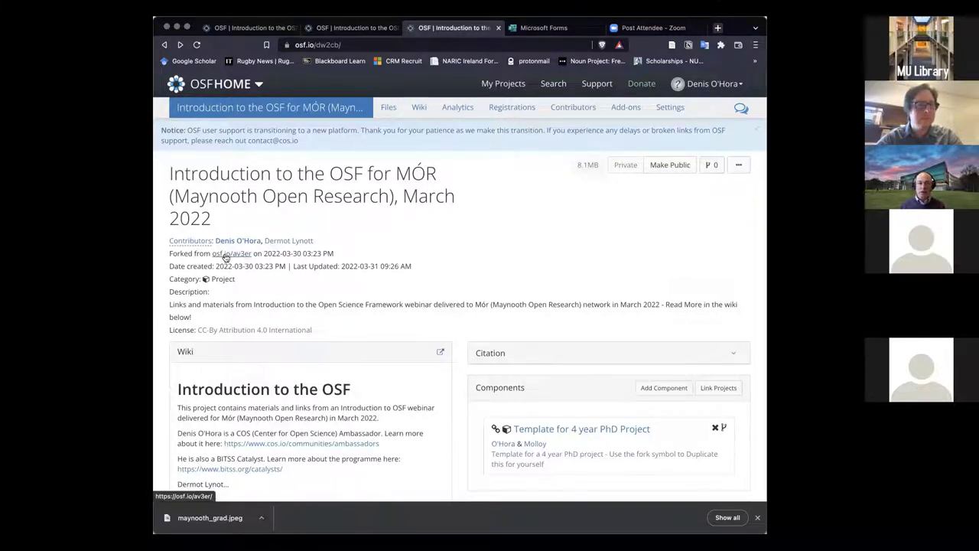
left_click(223, 257)
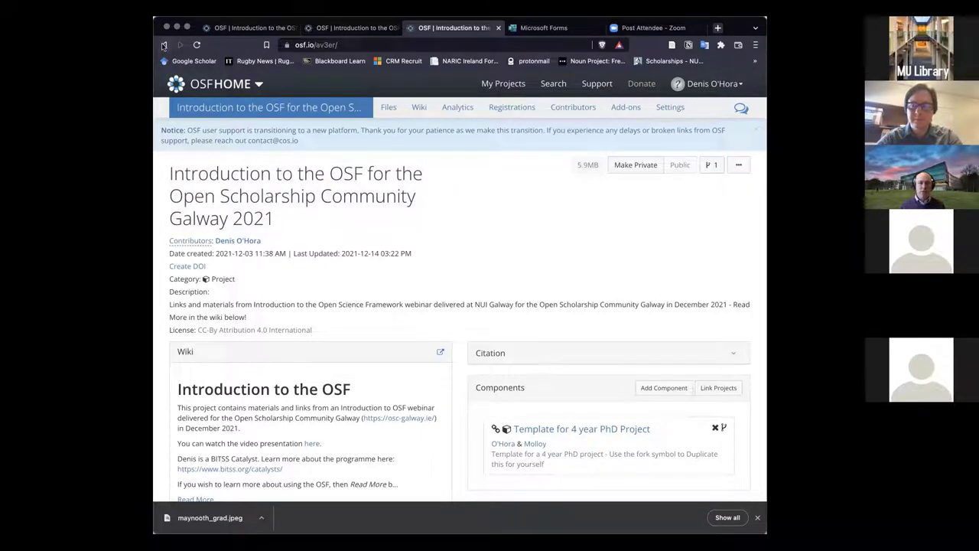
left_click(163, 45)
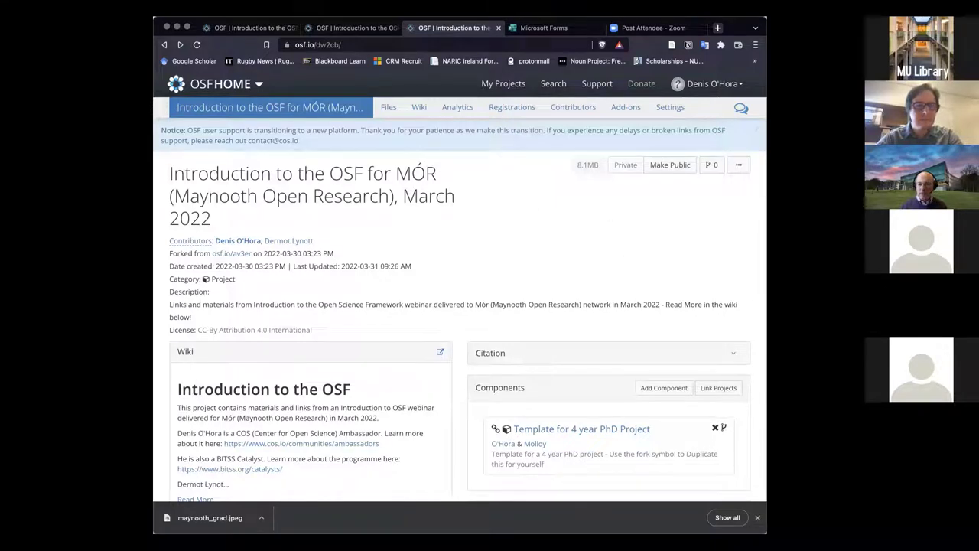
key("super+Tab")
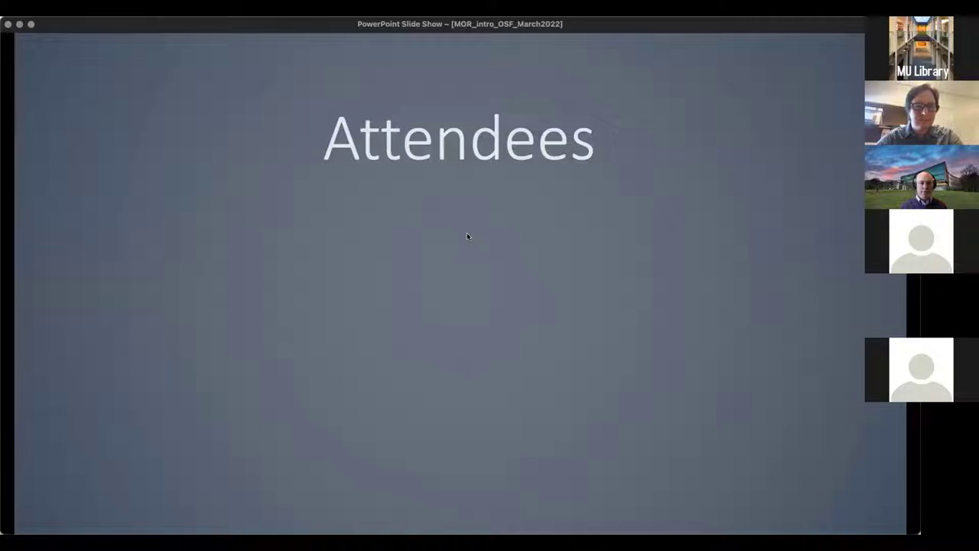
Advance to Historical Reasons for OSF, then build in the 'Replication Crisis' and Solutions boxes
key("Right")
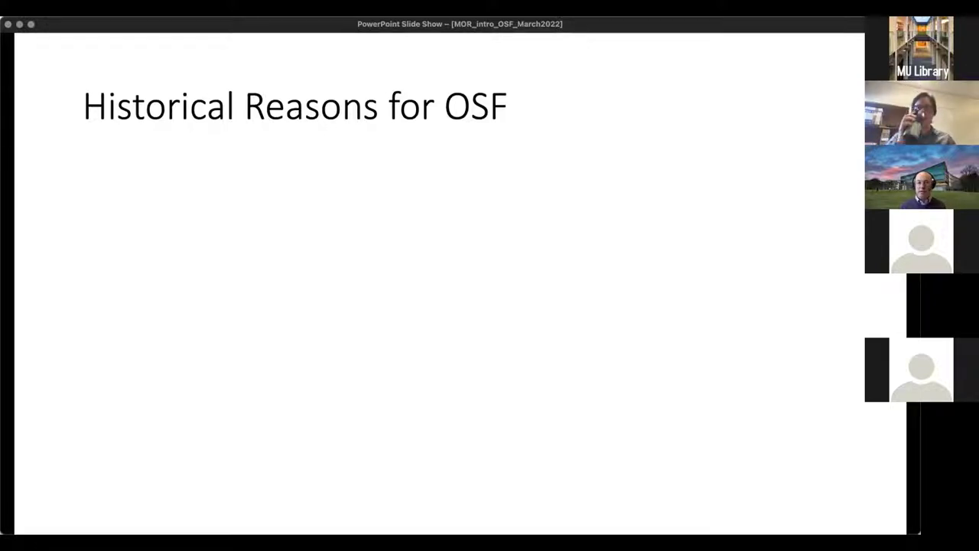
key("Right")
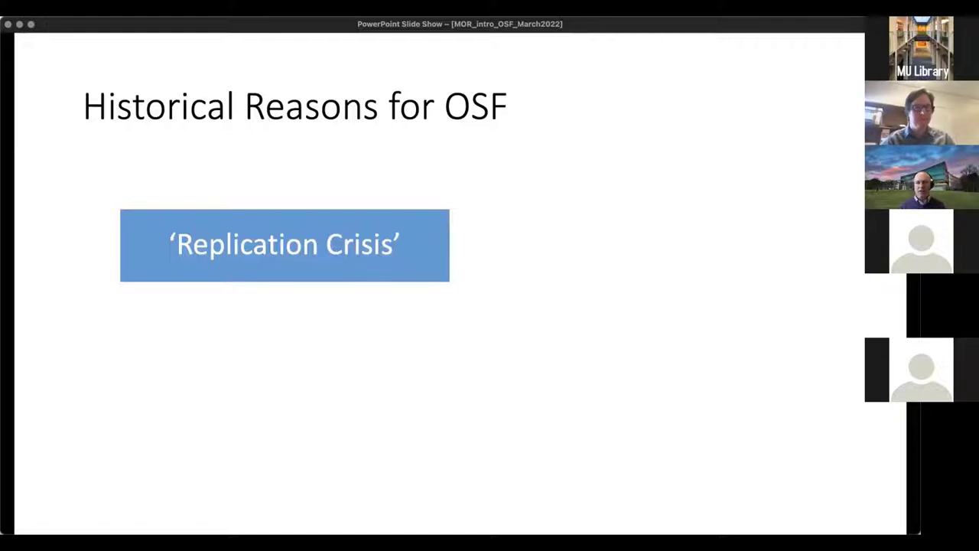
key("Right")
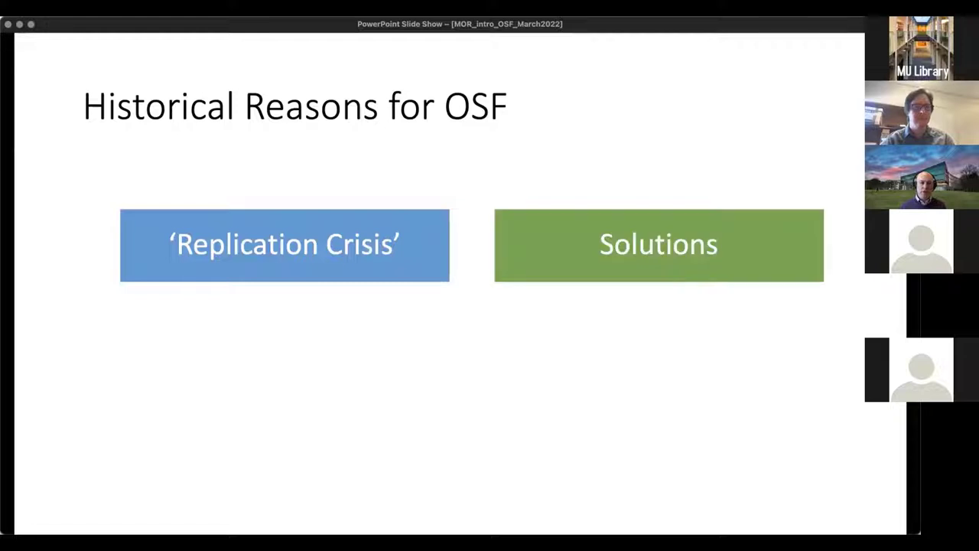